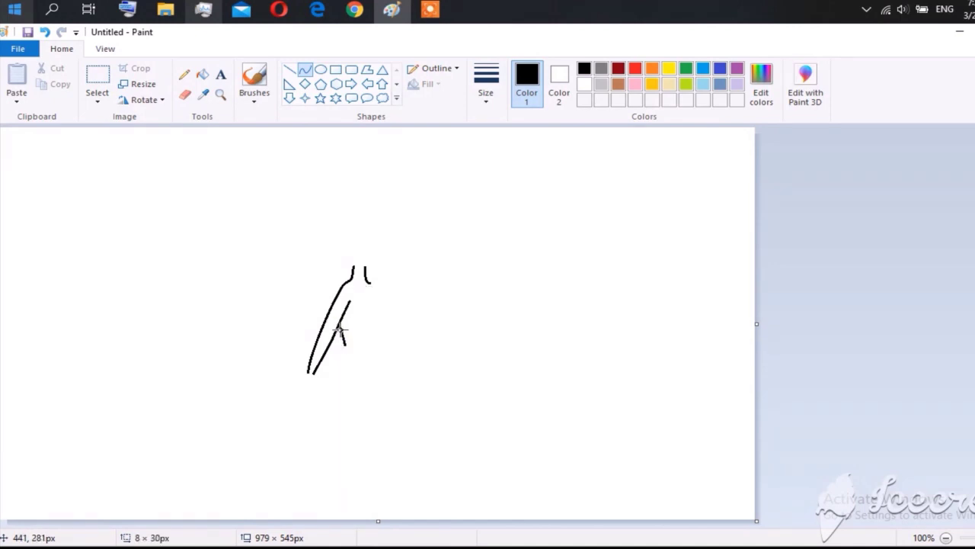
Draw the left side of the dress from the armpit to the flared hip, with a zigzag hem along the skirt
mouse_move(339, 329)
left_mouse_down()
mouse_move(365, 335)
mouse_move(342, 347)
mouse_move(344, 377)
mouse_move(327, 366)
mouse_move(325, 378)
mouse_move(348, 359)
mouse_move(337, 408)
mouse_move(326, 372)
mouse_move(345, 362)
left_mouse_up()
key("ctrl+z")
mouse_move(333, 400)
left_mouse_down()
mouse_move(338, 385)
mouse_move(350, 401)
mouse_move(357, 386)
mouse_move(377, 387)
mouse_move(367, 401)
mouse_move(366, 381)
mouse_move(375, 396)
mouse_move(418, 398)
mouse_move(399, 381)
mouse_move(390, 394)
mouse_move(412, 370)
mouse_move(385, 394)
mouse_move(412, 385)
mouse_move(399, 389)
left_mouse_up()
left_click(415, 395)
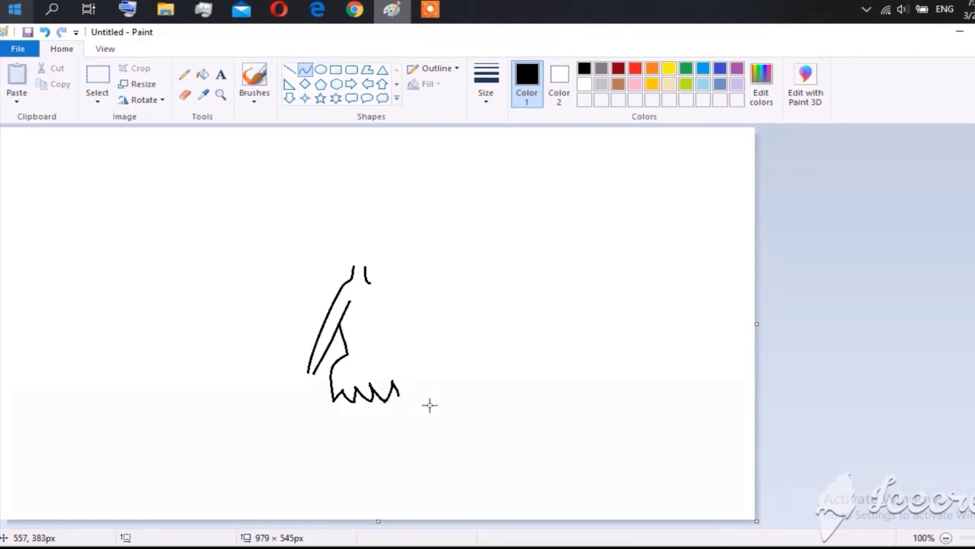
Draw the skirt's right hip curve and the bent right arm, from the shoulder around the elbow to the wrist
mouse_move(374, 350)
left_mouse_down()
mouse_move(399, 389)
mouse_move(401, 366)
mouse_move(388, 355)
mouse_move(404, 377)
left_mouse_up()
mouse_move(366, 280)
left_mouse_down()
mouse_move(398, 307)
mouse_move(390, 290)
mouse_move(404, 313)
mouse_move(368, 330)
mouse_move(420, 353)
left_mouse_up()
left_click(407, 322)
left_click(417, 333)
left_click(384, 321)
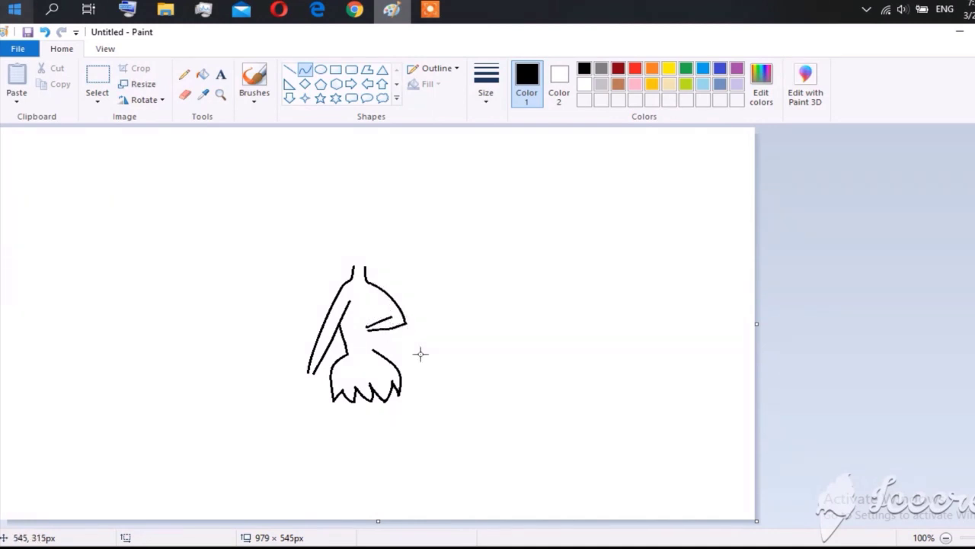
key("ctrl+z")
left_click_drag(402, 320, 371, 351)
left_click(382, 334)
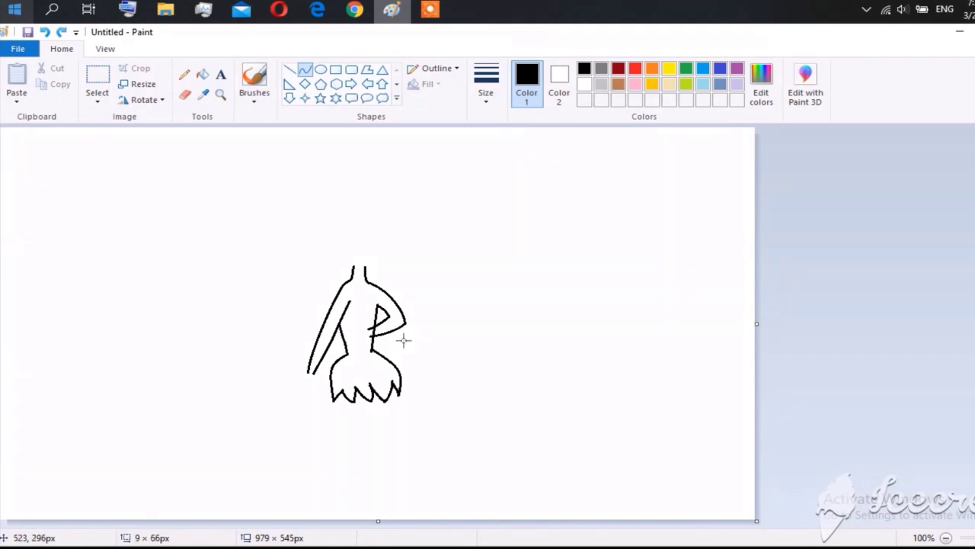
Undo the torso's right side line, redraw it as a straight line and erase the skirt's right hip curve
key("ctrl+z")
left_click(289, 70)
left_click_drag(378, 303, 373, 351)
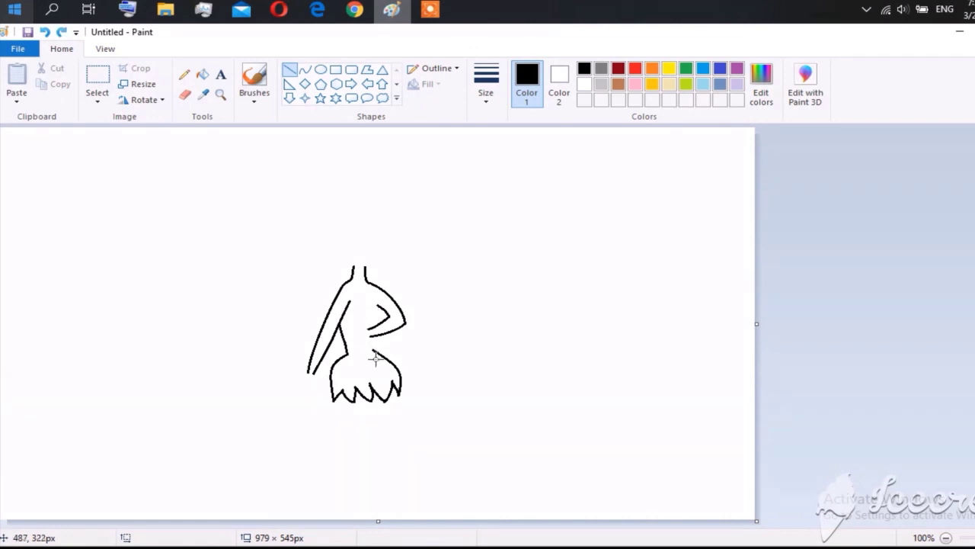
left_click(185, 94)
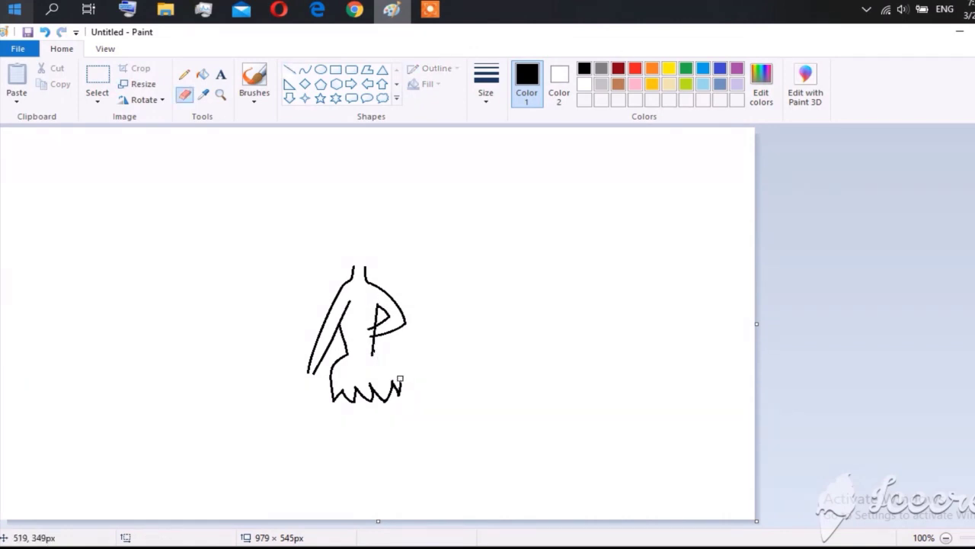
Draw the curved one-shoulder neckline of the dress from the right shoulder down to the left armpit and along the chest
left_click(305, 70)
mouse_move(385, 276)
left_mouse_down()
mouse_move(372, 305)
mouse_move(389, 297)
mouse_move(339, 318)
mouse_move(367, 297)
left_mouse_up()
key("Return")
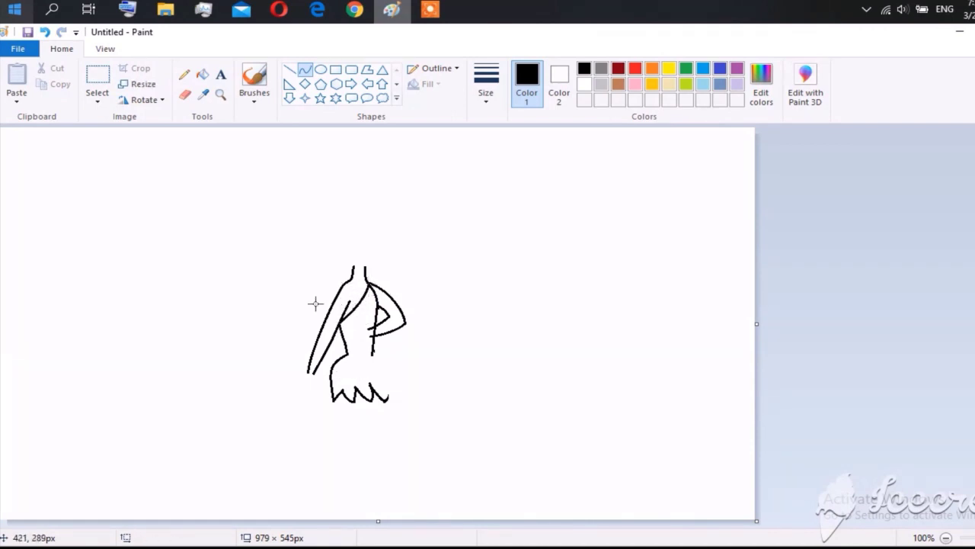
Draw the hand of the bent arm resting on the waist, with its fingers spread, using the Pencil
left_click(486, 84)
left_click(503, 187)
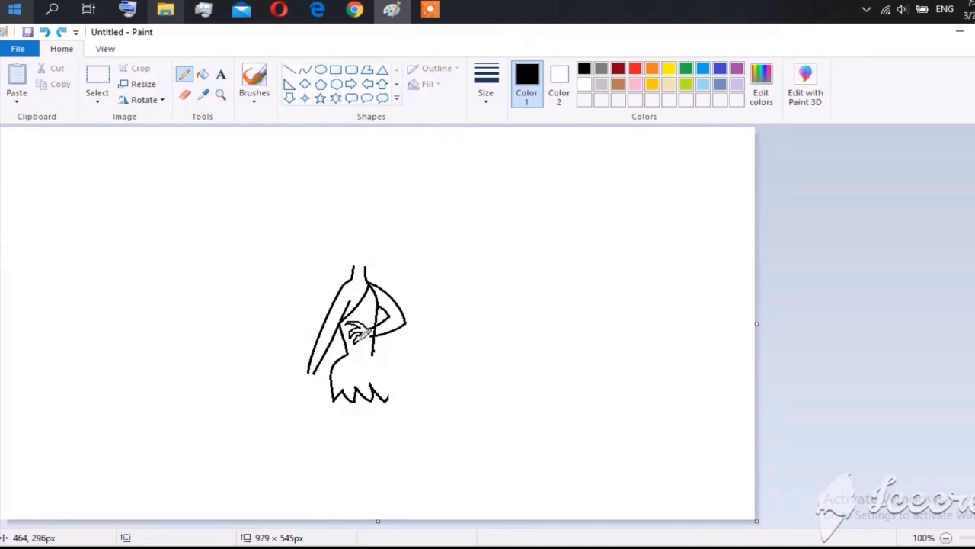
key("e")
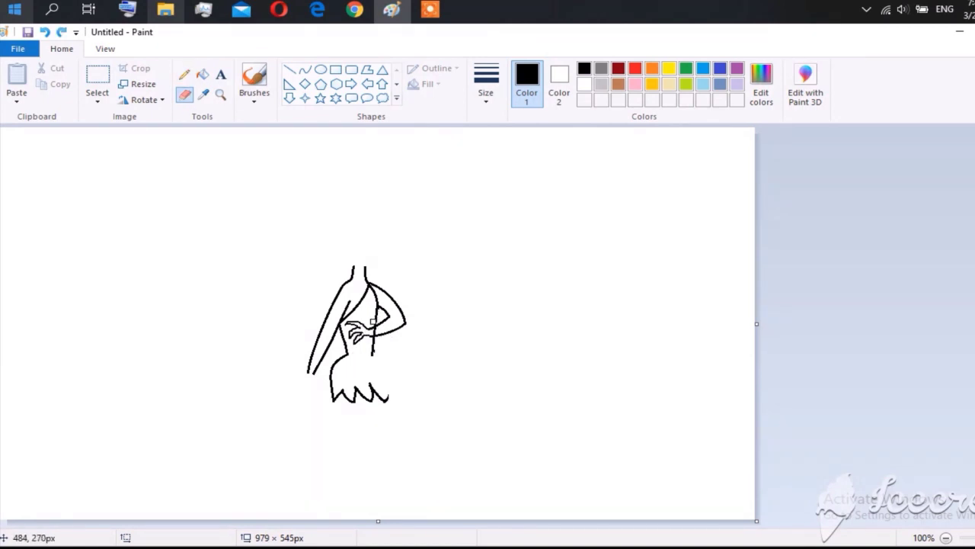
Redraw the torso's right side as a straight line slanting in to the waist and erase the old line
left_click(289, 70)
left_click_drag(377, 305, 367, 352)
left_click(186, 94)
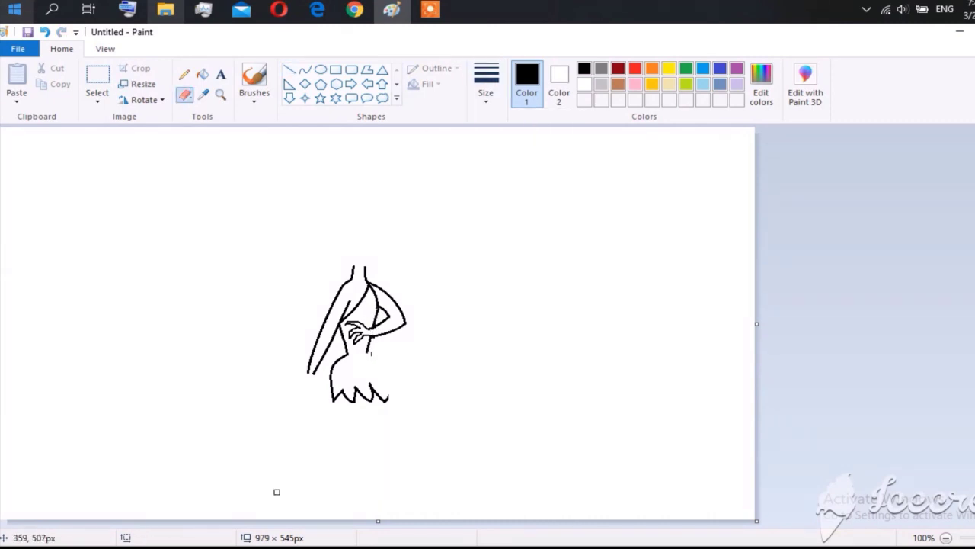
Draw the hand with spread fingers at the end of the straight left arm, using curves with a changed line size
left_click(305, 69)
mouse_move(308, 374)
left_mouse_down()
mouse_move(274, 392)
mouse_move(298, 376)
mouse_move(305, 403)
mouse_move(293, 387)
left_mouse_up()
key("Escape")
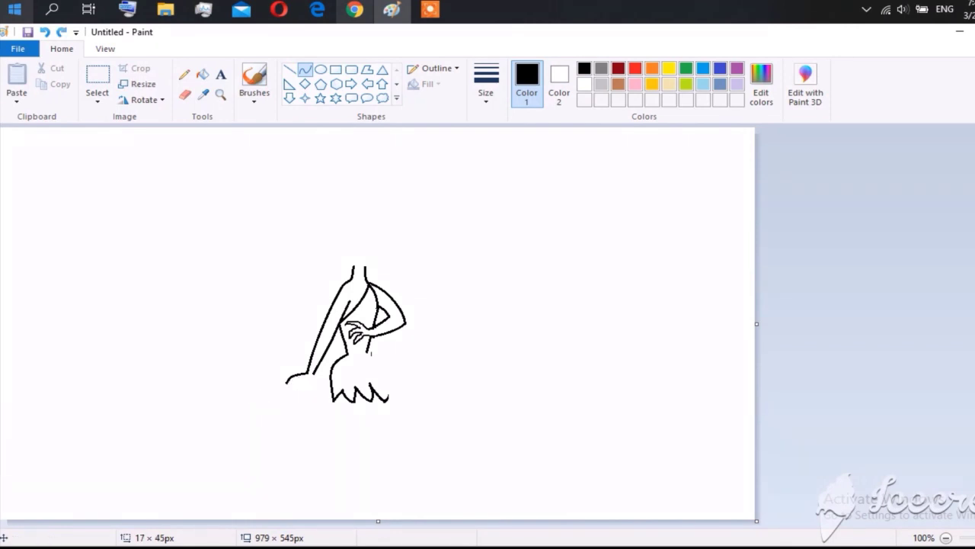
scroll(288, 381, "up", 1)
mouse_move(592, 333)
left_mouse_down()
mouse_move(572, 337)
mouse_move(584, 331)
mouse_move(594, 361)
mouse_move(577, 349)
mouse_move(579, 355)
mouse_move(595, 343)
mouse_move(577, 360)
mouse_move(617, 342)
mouse_move(578, 366)
mouse_move(601, 347)
mouse_move(619, 372)
mouse_move(610, 360)
mouse_move(623, 338)
mouse_move(619, 358)
left_mouse_up()
left_click(485, 84)
left_click(493, 136)
left_click(597, 345)
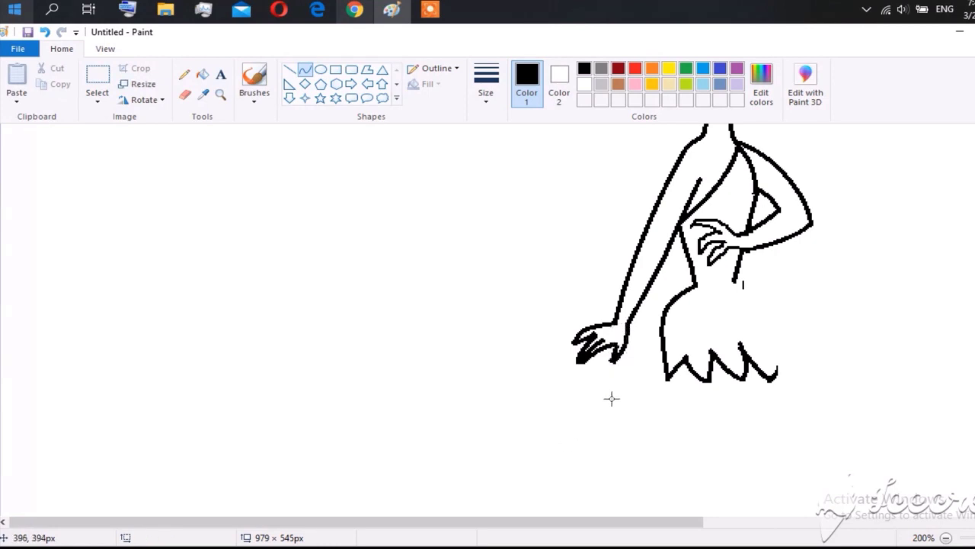
Erase the leftover marks at the waist and hem, and redraw the skirt's right side from the waist to the zigzag hem
left_click(186, 94)
left_click_drag(719, 370, 773, 372)
left_click(747, 285)
left_click_drag(351, 522, 446, 522)
left_click(305, 69)
mouse_move(603, 348)
left_mouse_down()
mouse_move(608, 374)
mouse_move(631, 366)
mouse_move(638, 342)
mouse_move(642, 362)
mouse_move(655, 354)
left_mouse_up()
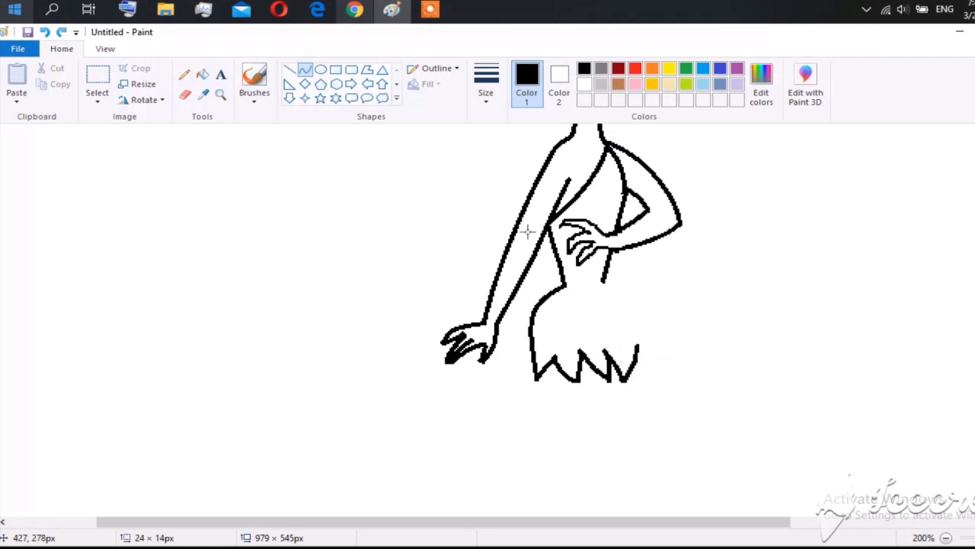
left_click(654, 352)
mouse_move(604, 284)
left_mouse_down()
mouse_move(647, 362)
mouse_move(644, 298)
mouse_move(607, 287)
mouse_move(640, 354)
mouse_move(641, 336)
mouse_move(640, 353)
left_mouse_up()
Draw the left leg below the skirt with two curved lines that narrow to an ankle and a small rounded foot
scroll(457, 320, "up", 2)
scroll(267, 285, "down", 1, "ctrl")
mouse_move(345, 390)
left_mouse_down()
mouse_move(351, 473)
mouse_move(338, 414)
mouse_move(377, 442)
left_mouse_up()
key("ctrl+z")
left_click_drag(344, 390, 349, 470)
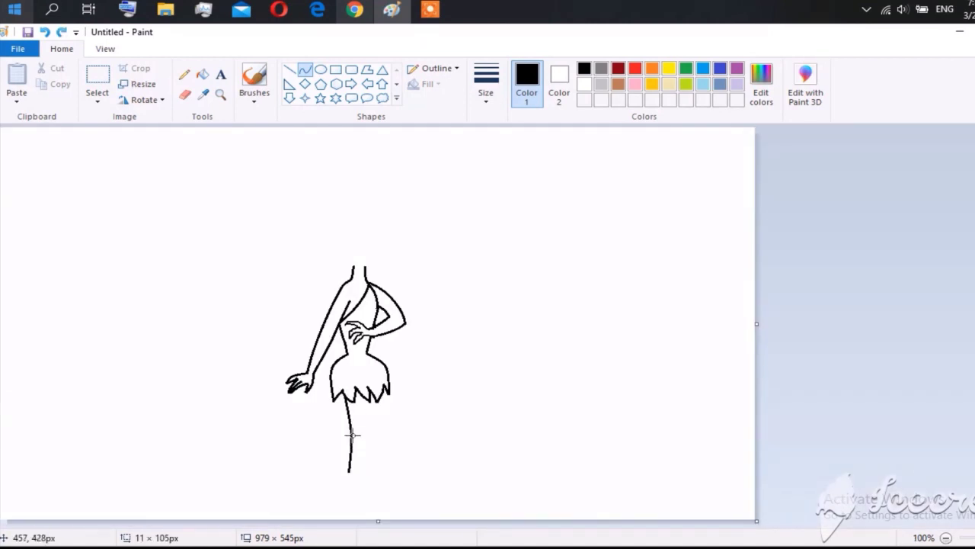
left_click_drag(348, 433, 337, 429)
left_click_drag(356, 395, 352, 468)
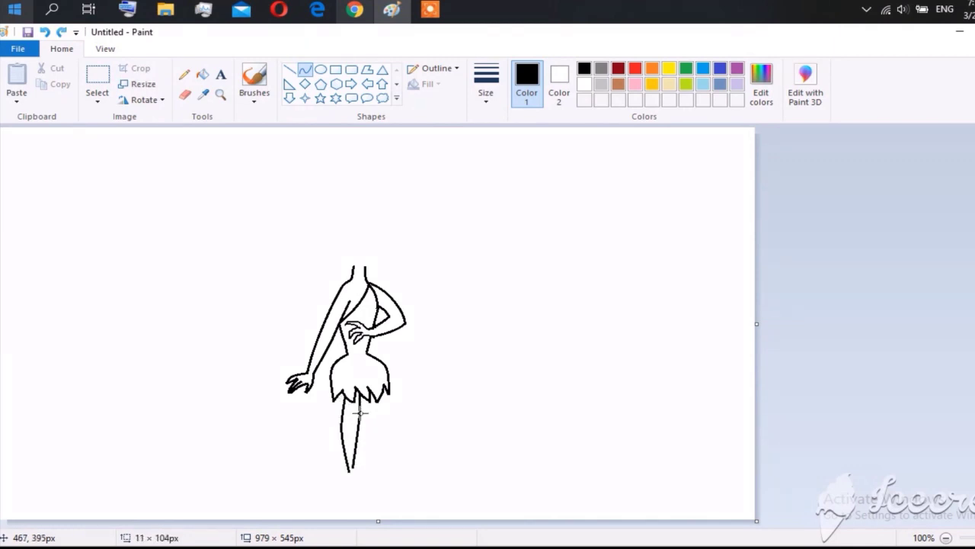
mouse_move(361, 428)
left_mouse_down()
mouse_move(359, 490)
mouse_move(347, 491)
left_mouse_up()
left_click(184, 94)
Draw the right leg beside the first one, ending in a foot that points to the right
left_click(305, 69)
left_click_drag(377, 401, 368, 482)
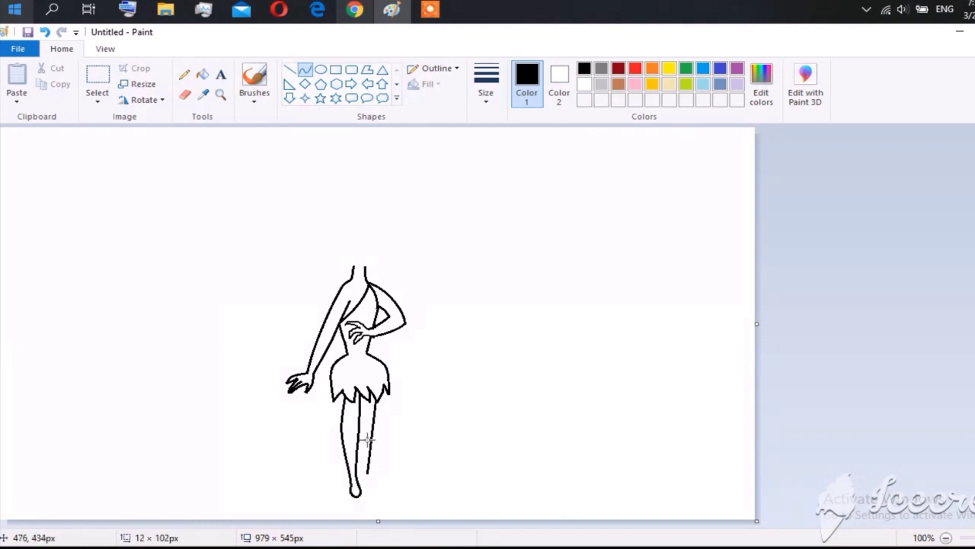
left_click_drag(358, 431, 364, 488)
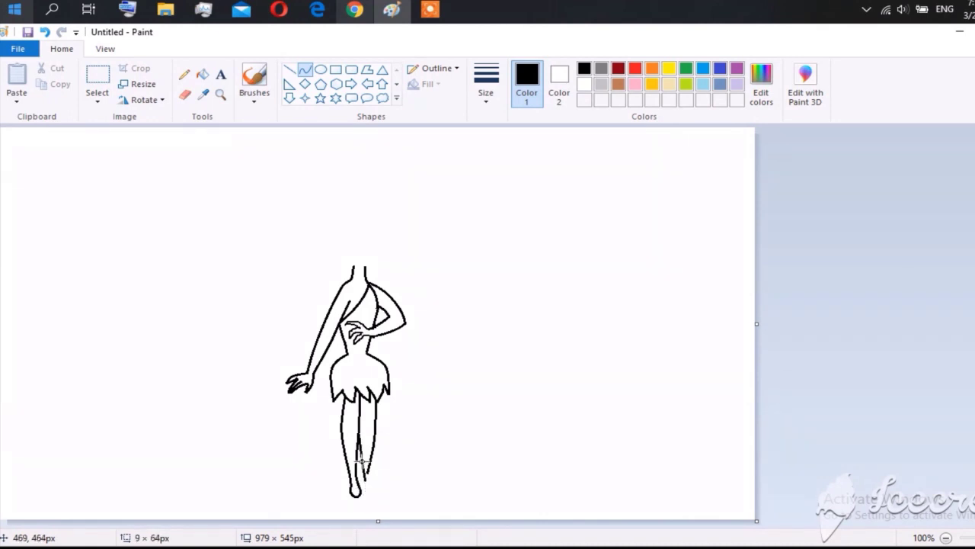
left_click(184, 94)
left_click(305, 69)
left_click_drag(367, 474, 386, 480)
left_click(392, 488)
left_click(383, 485)
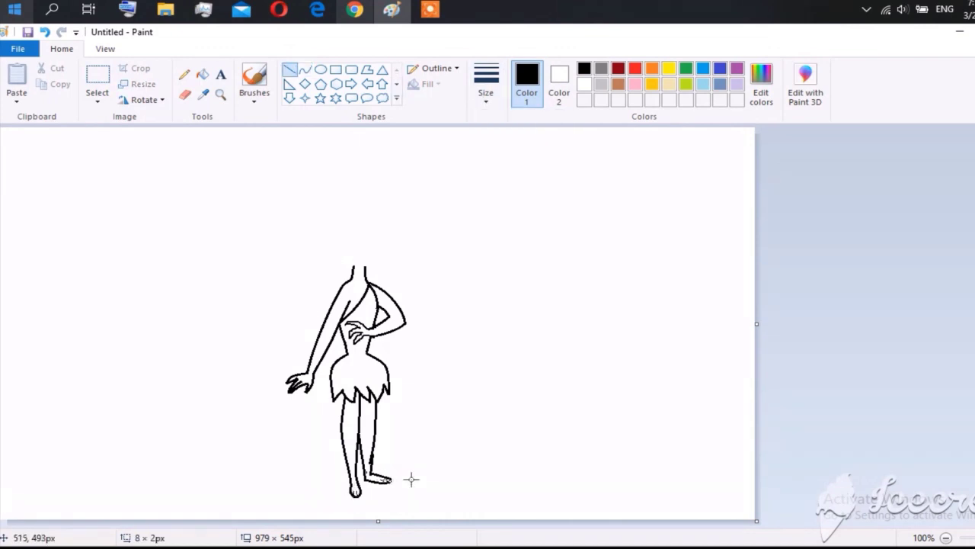
left_click(455, 443)
Draw the jaw and back of the head above the neck, with a rounded hair bun and the hairline over the top
left_click(304, 69)
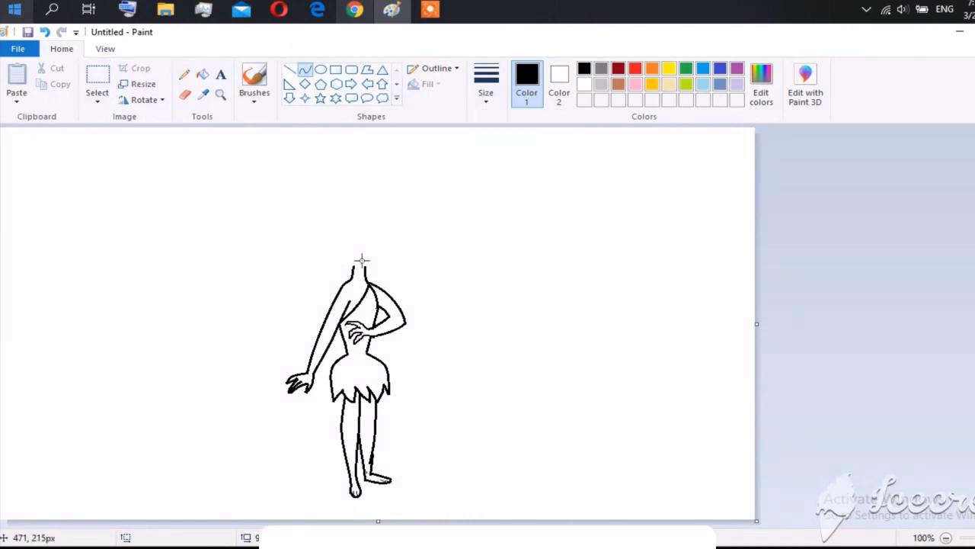
mouse_move(353, 267)
left_mouse_down()
mouse_move(305, 218)
mouse_move(316, 224)
mouse_move(320, 269)
left_mouse_up()
left_click(320, 269)
left_click_drag(387, 248, 366, 265)
left_click(184, 94)
mouse_move(319, 238)
left_mouse_down()
mouse_move(317, 219)
mouse_move(297, 240)
mouse_move(304, 245)
mouse_move(322, 203)
mouse_move(283, 218)
mouse_move(298, 180)
mouse_move(337, 172)
mouse_move(324, 215)
mouse_move(317, 211)
mouse_move(407, 183)
left_mouse_up()
left_click(320, 68)
left_click(305, 69)
left_click(305, 73)
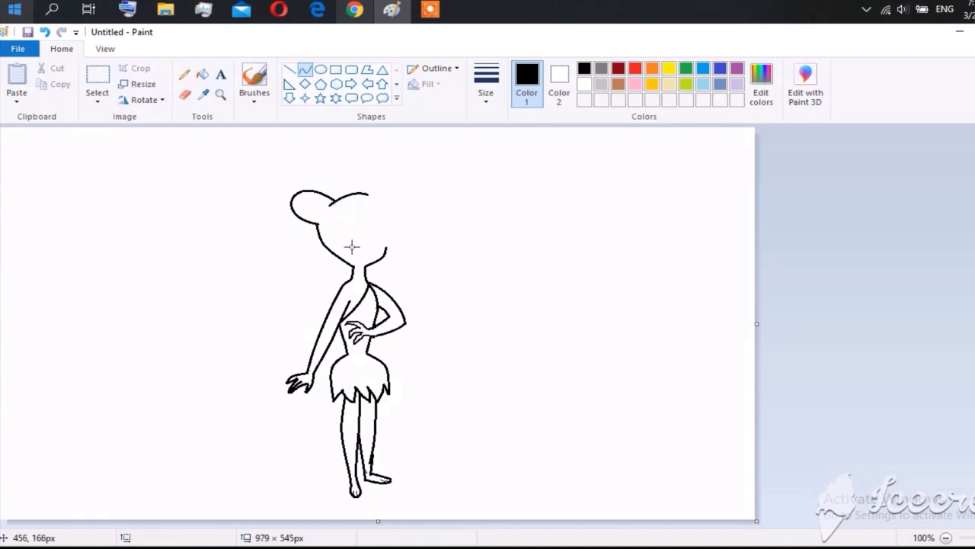
Draw the swept front curl with a spiral inside and the hair lock beside the face, and erase the overlapping line
mouse_move(347, 227)
left_mouse_down()
mouse_move(336, 254)
mouse_move(355, 255)
mouse_move(367, 225)
mouse_move(339, 259)
mouse_move(357, 272)
mouse_move(362, 211)
mouse_move(393, 197)
mouse_move(349, 220)
mouse_move(394, 186)
mouse_move(369, 223)
mouse_move(404, 200)
mouse_move(377, 172)
mouse_move(365, 195)
mouse_move(382, 192)
mouse_move(370, 213)
mouse_move(371, 196)
left_mouse_up()
key("ctrl+z")
key("ctrl+z")
left_click(367, 192)
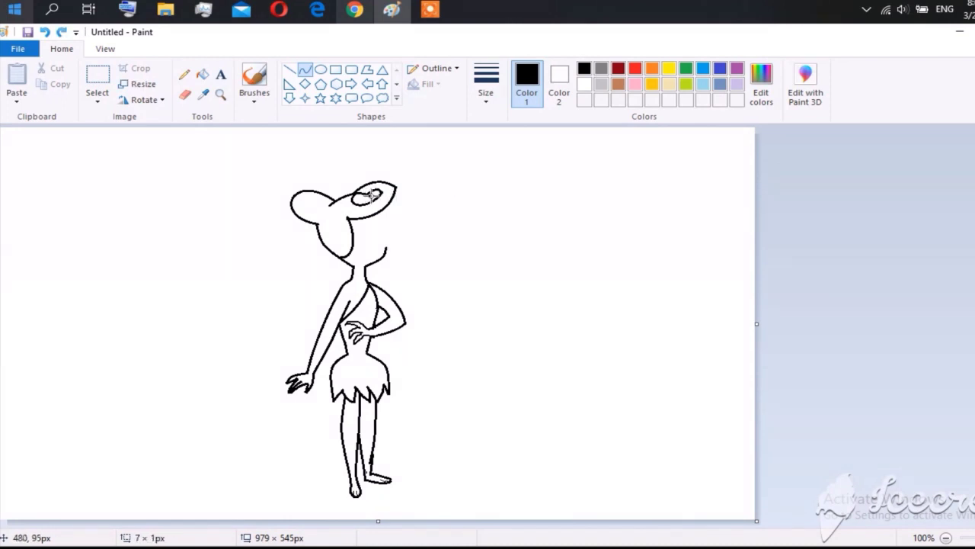
left_click(185, 94)
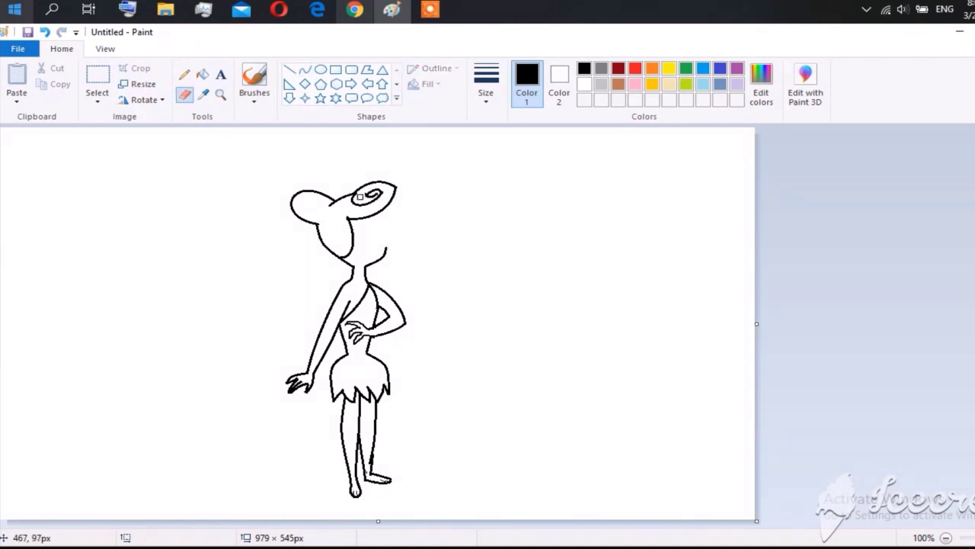
Add curved strand lines to the hair bun and a spiral to the hair lock beside the face
left_click(305, 69)
mouse_move(330, 204)
left_mouse_down()
mouse_move(291, 196)
mouse_move(309, 194)
mouse_move(294, 206)
mouse_move(326, 204)
mouse_move(312, 206)
left_mouse_up()
left_click(504, 197)
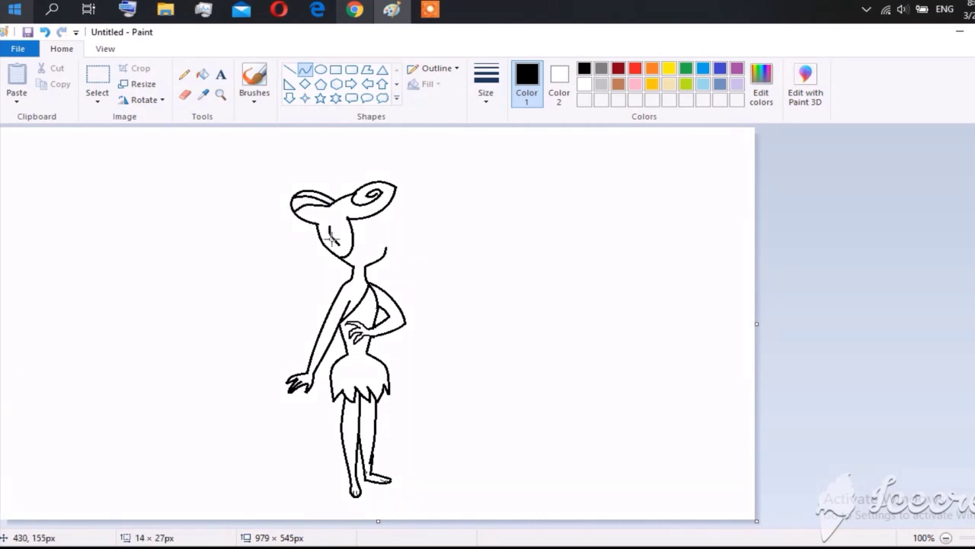
mouse_move(333, 238)
left_mouse_down()
mouse_move(346, 239)
mouse_move(340, 198)
mouse_move(362, 253)
mouse_move(341, 248)
left_mouse_up()
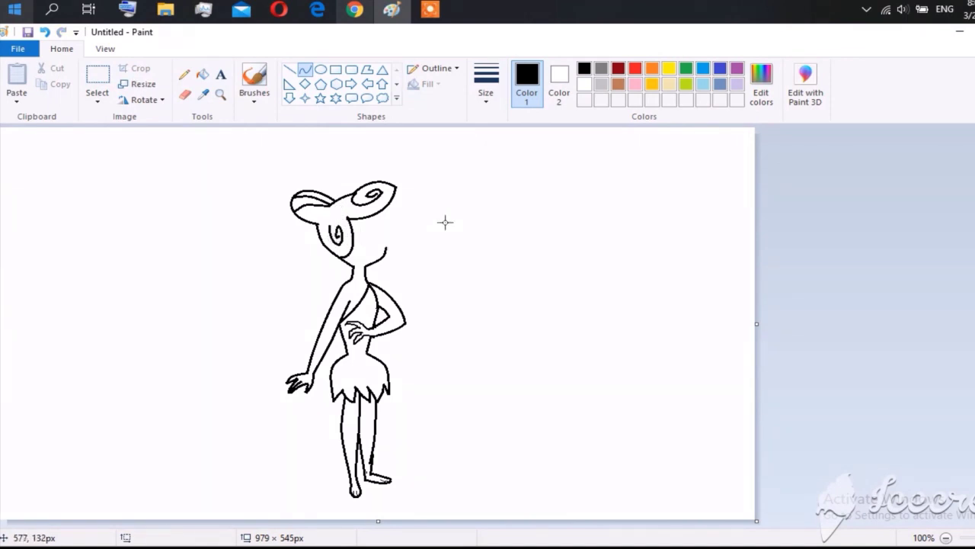
mouse_move(339, 243)
left_mouse_down()
mouse_move(335, 229)
mouse_move(327, 233)
left_mouse_up()
Draw the front of the face down from the hair, erase the old chin line and redraw the chin to the neck
left_click_drag(386, 204, 390, 247)
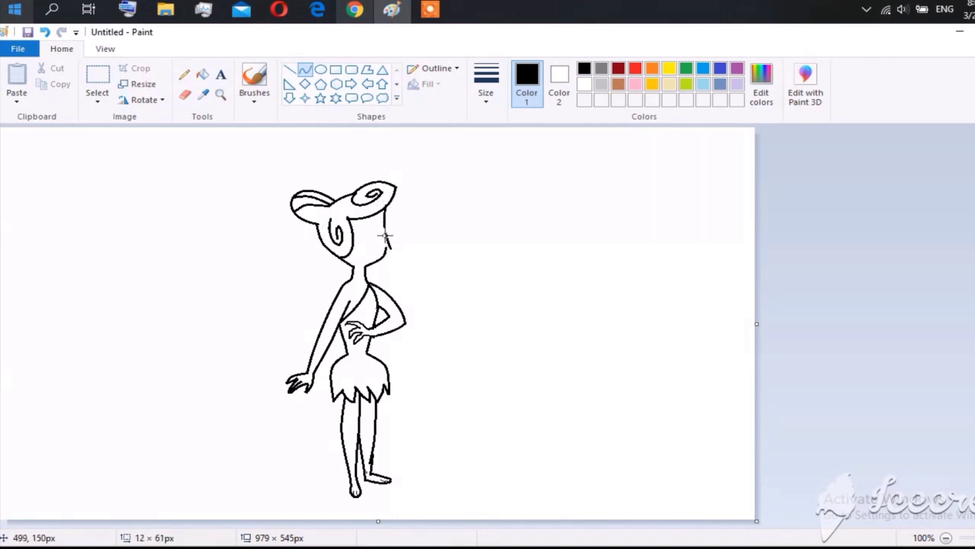
left_click(184, 95)
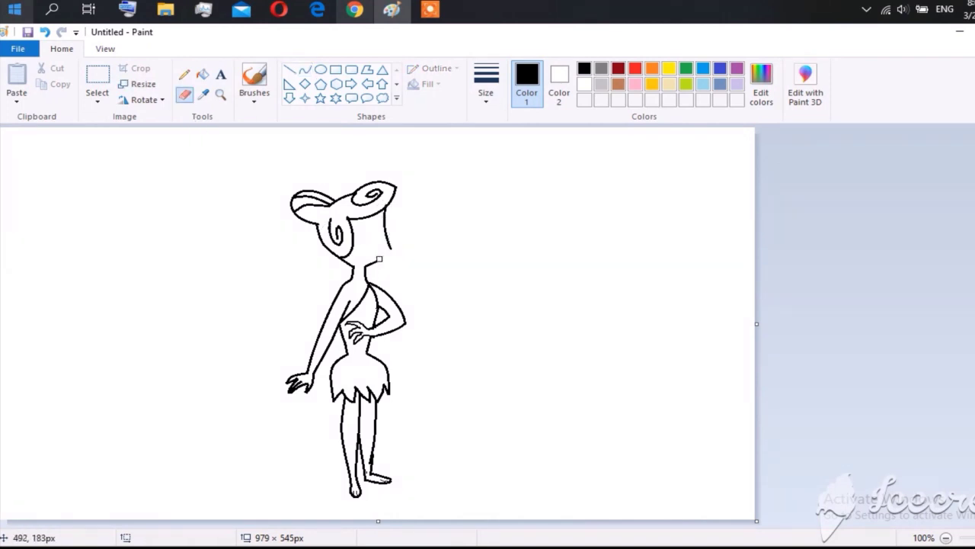
left_click(305, 70)
left_click_drag(391, 245, 367, 263)
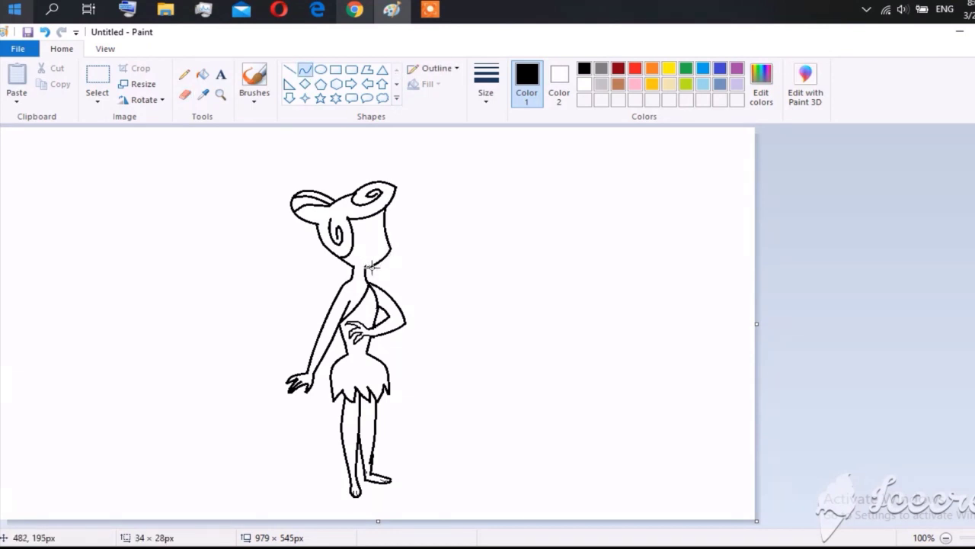
left_click(371, 266)
Draw the facial features: two small oval eyes with eyebrows, a nose and a smiling mouth
left_click(321, 69)
mouse_move(368, 228)
left_mouse_down()
mouse_move(381, 238)
mouse_move(367, 219)
mouse_move(379, 242)
left_mouse_up()
left_click(363, 242)
left_click(305, 69)
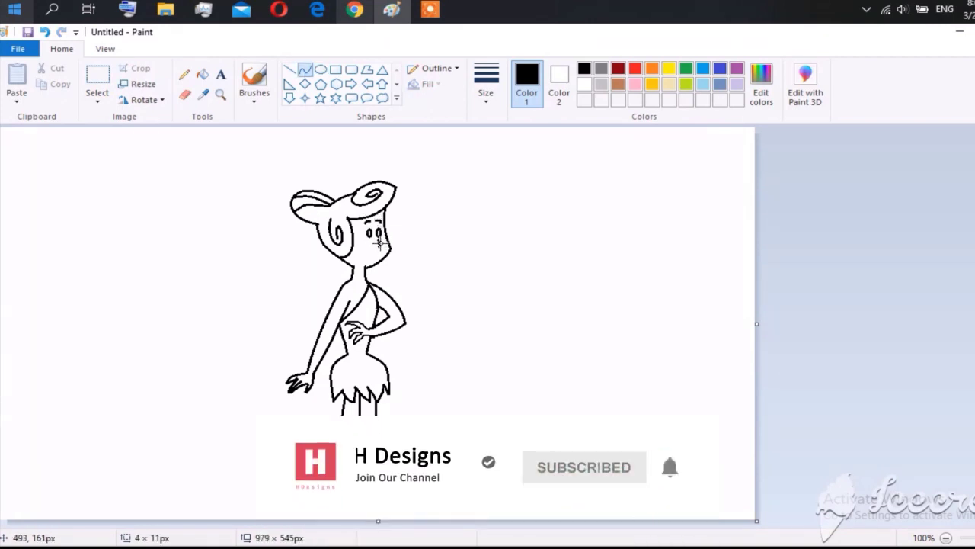
left_click(379, 242)
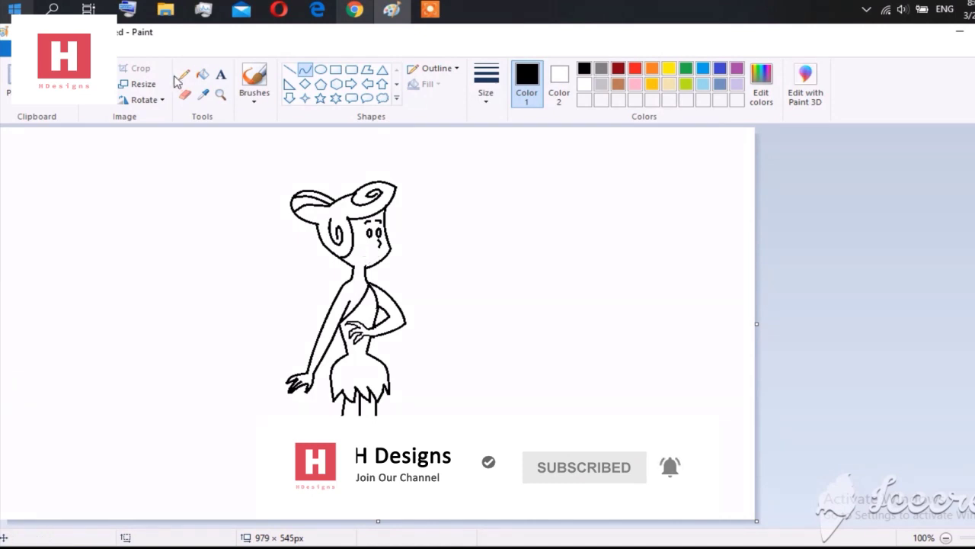
mouse_move(371, 252)
left_mouse_down()
mouse_move(383, 250)
mouse_move(377, 258)
left_mouse_up()
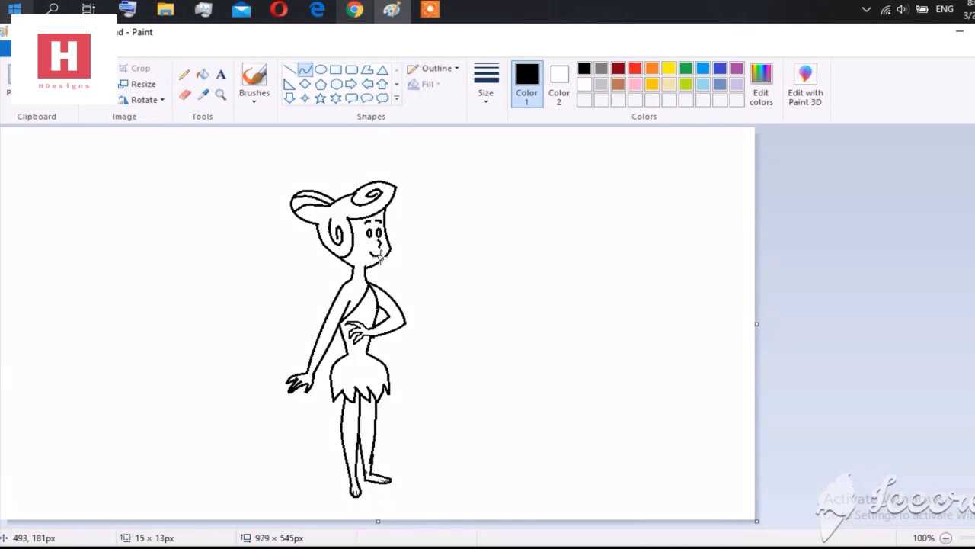
left_click(460, 238)
Draw a necklace of three round beads at the base of the neck with the Oval shape
left_click(321, 69)
left_click_drag(342, 275, 377, 293)
left_click(431, 290)
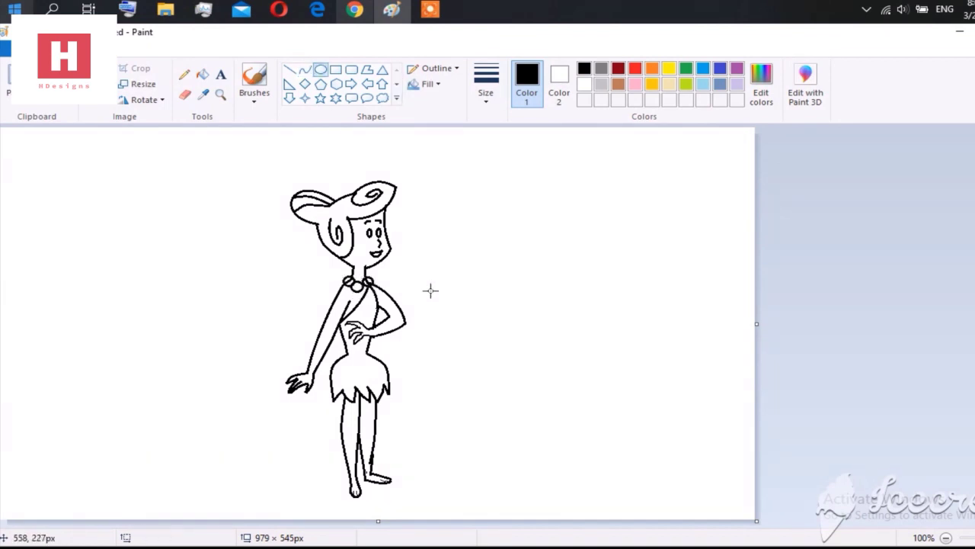
Fill the hair sections with the basic orange colour and undo the fill that recolours the black outlines
scroll(675, 496, "up", 1, "ctrl")
scroll(719, 176, "right", 3)
left_click(653, 84)
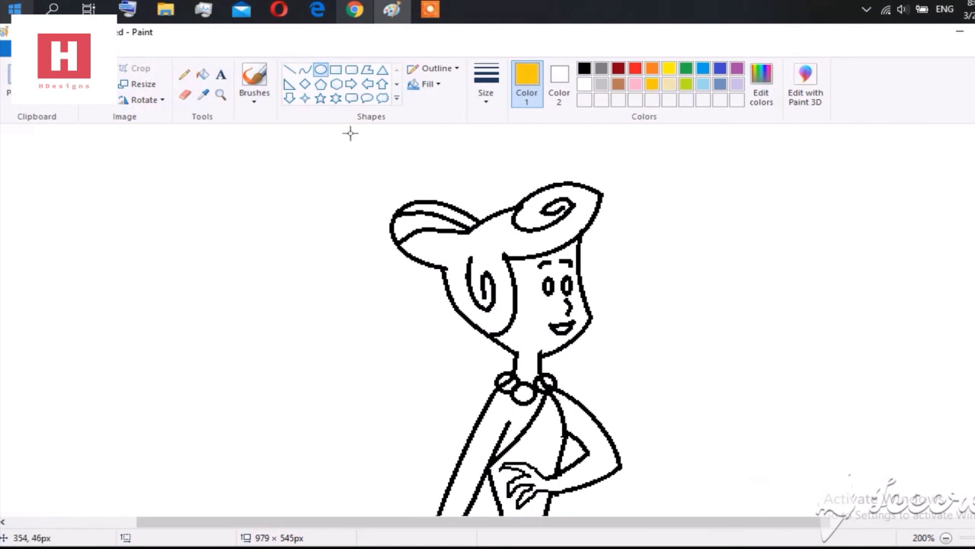
left_click(202, 74)
left_click(462, 250)
left_click(761, 84)
left_click(374, 387)
left_click(462, 250)
left_click(537, 263)
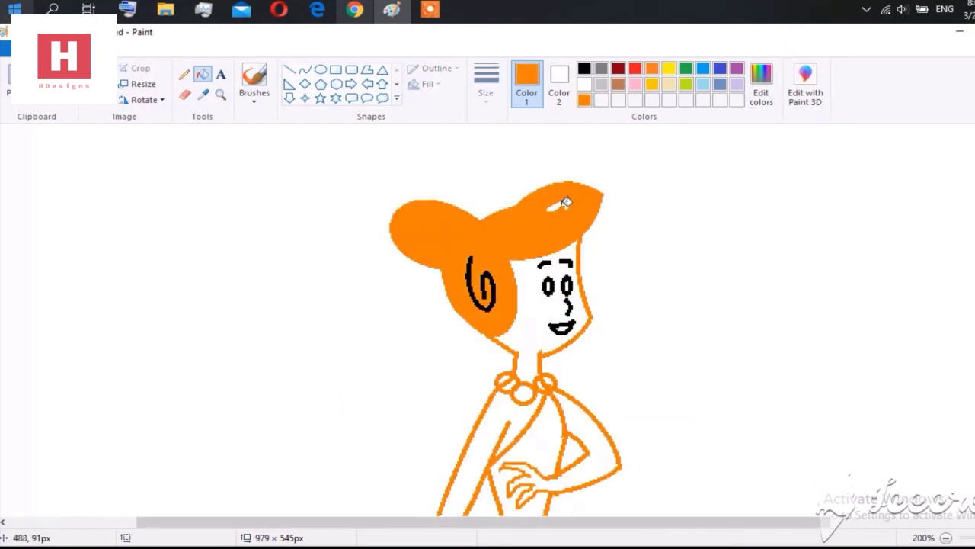
key("ctrl+z")
Try to fill the mouth with red
left_click(635, 69)
left_click(563, 328)
key("ctrl+z")
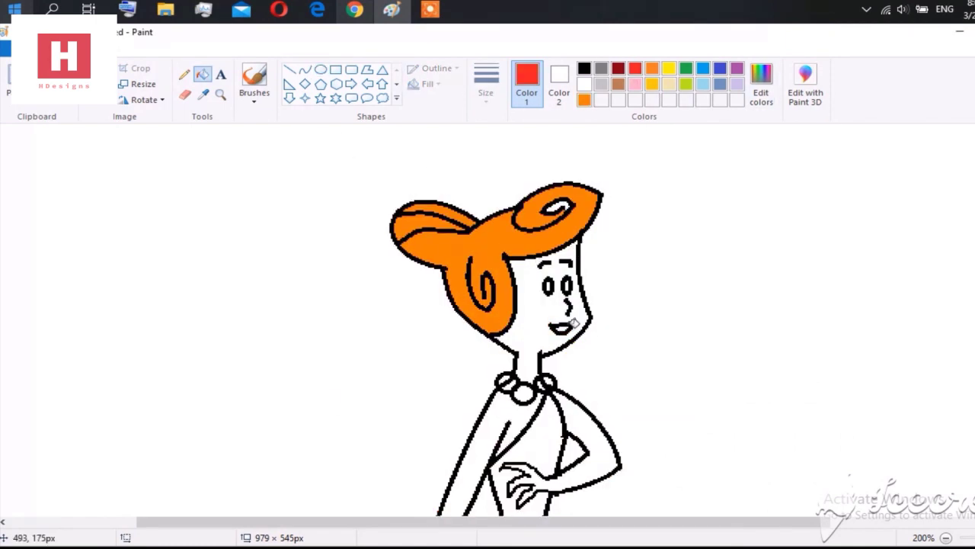
Mix a peach skin colour from the basic orange, lightened to hue 20, saturation 240 and luminosity 194, for Color 1
scroll(338, 175, "down", 3)
scroll(681, 318, "down", 1)
scroll(681, 318, "up", 2)
left_click(670, 84)
left_click(761, 84)
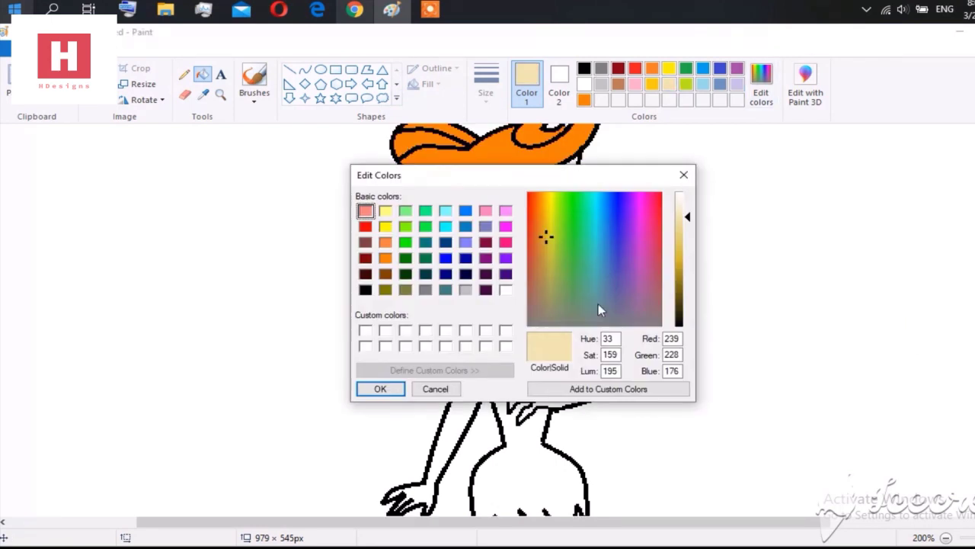
left_click(366, 210)
left_click_drag(693, 235, 688, 209)
left_click(386, 257)
left_click_drag(688, 259, 688, 218)
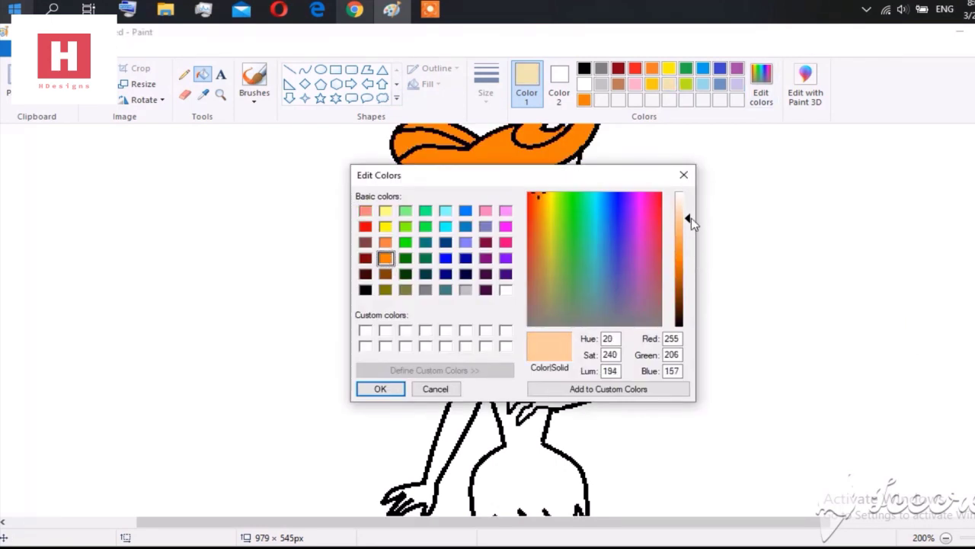
left_click(380, 389)
Fill the woman's face, neck, arms and legs with the peach skin colour and her two oval eyes with black
left_click(535, 228)
left_click(457, 411)
left_click(587, 358)
scroll(505, 419, "down", 3)
left_click(944, 537)
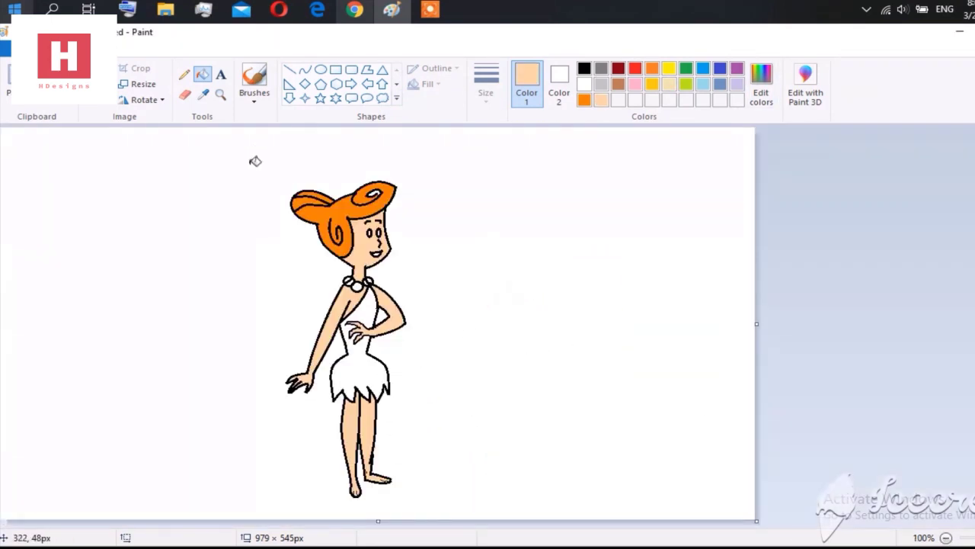
left_click(584, 69)
With the Eraser, paint the mouth red and the white gap in the front hair curl orange by changing Color 2
left_click(185, 94)
left_click(559, 84)
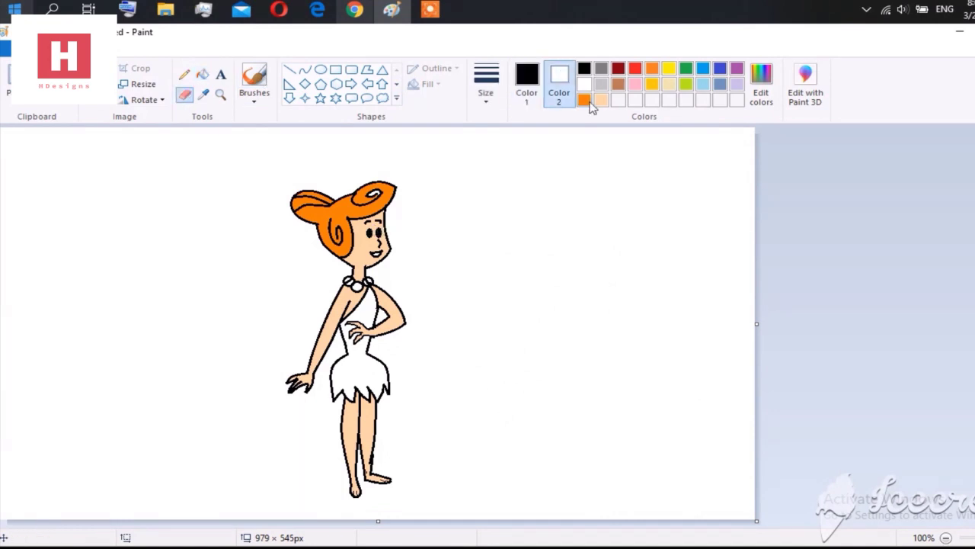
left_click(635, 69)
scroll(381, 240, "up", 1)
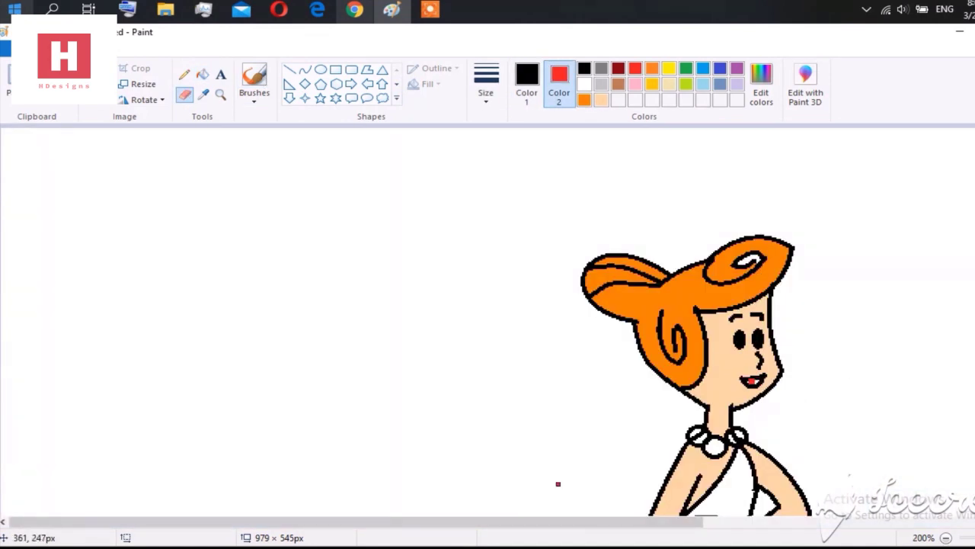
left_click(583, 100)
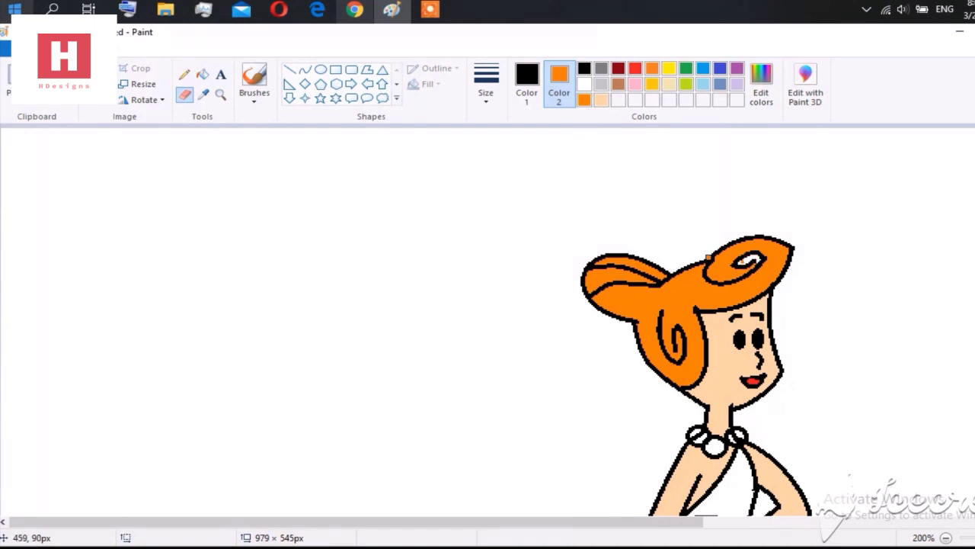
left_click(584, 100)
Erase the stray outlines crossing inside the necklace beads with white as Color 2, and check the rest of the figure
scroll(302, 259, "down", 3)
left_click(558, 84)
left_click(584, 84)
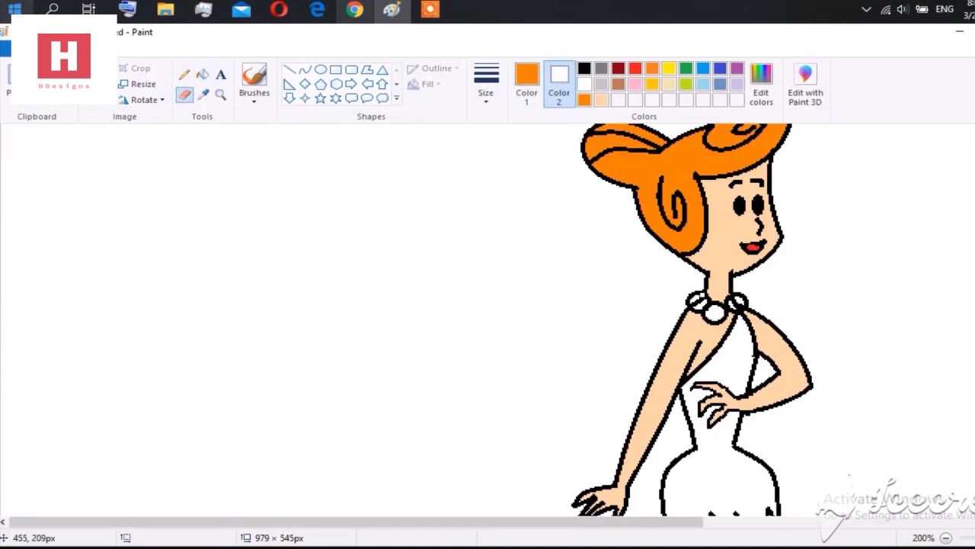
scroll(737, 411, "down", 6)
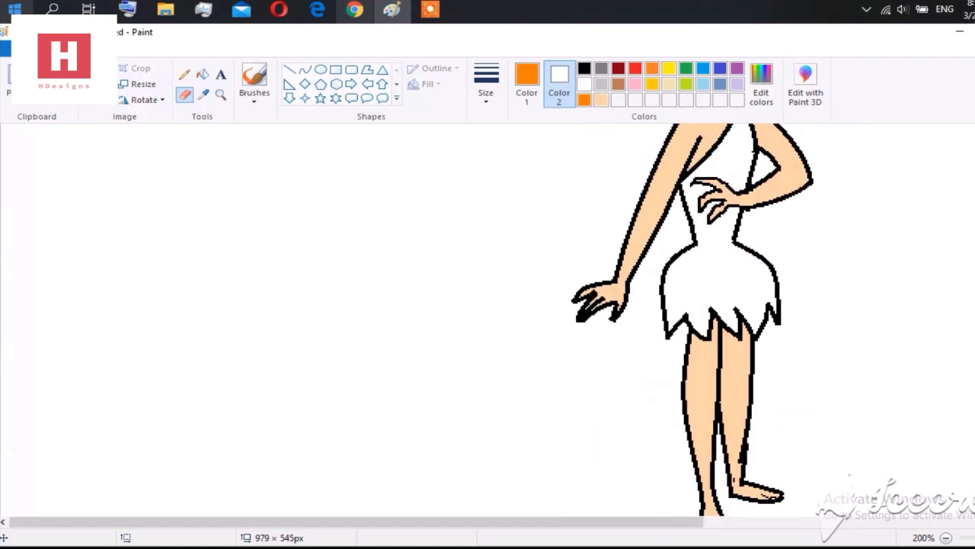
right_click(738, 425)
scroll(731, 426, "up", 6)
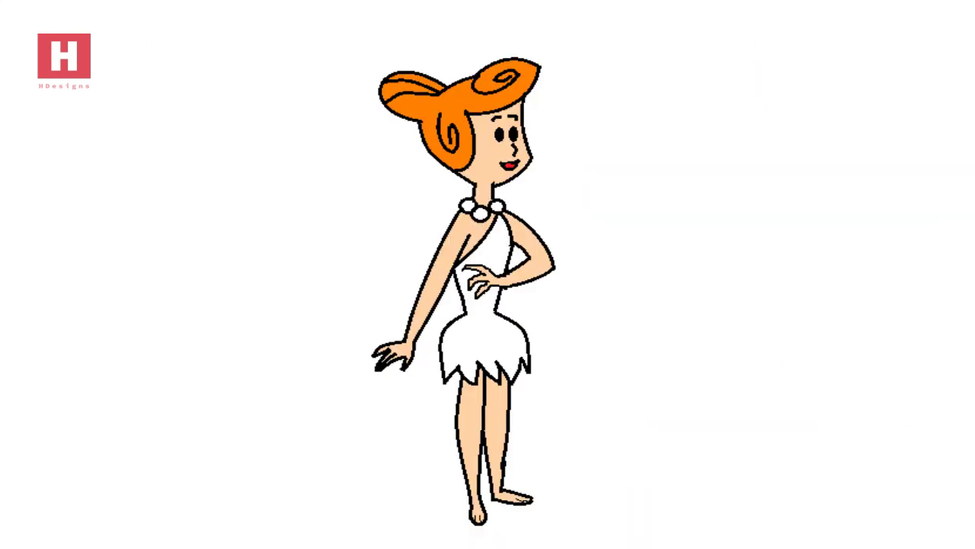